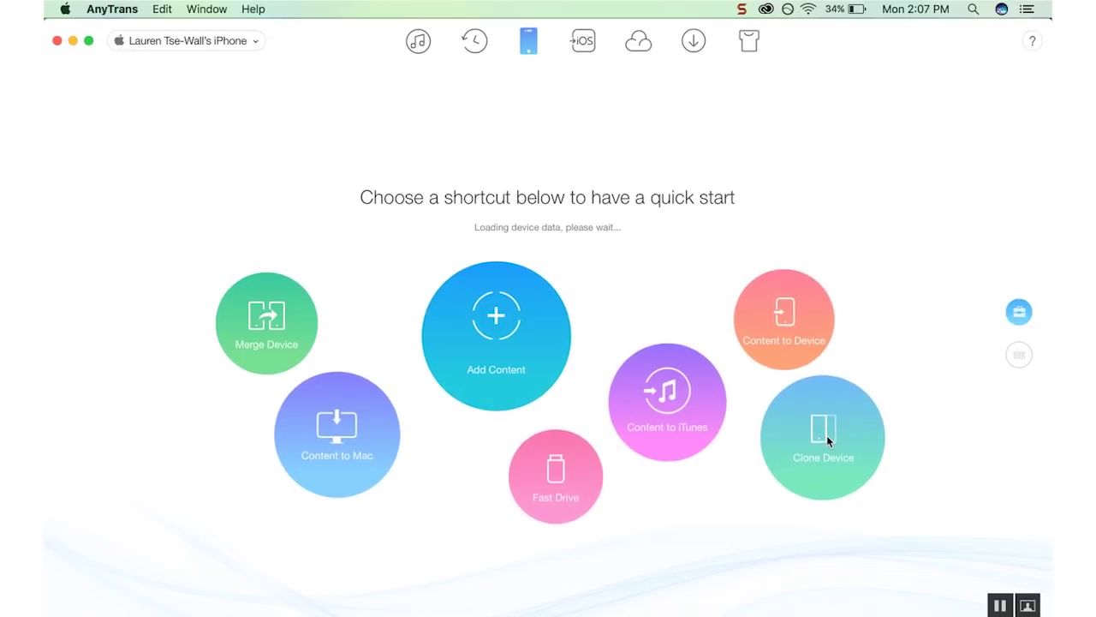
Step: Preview the appearance, media downloader, iCloud Manager and iOS Mover sections
{"action": "left_click", "coordinate": [750, 45]}
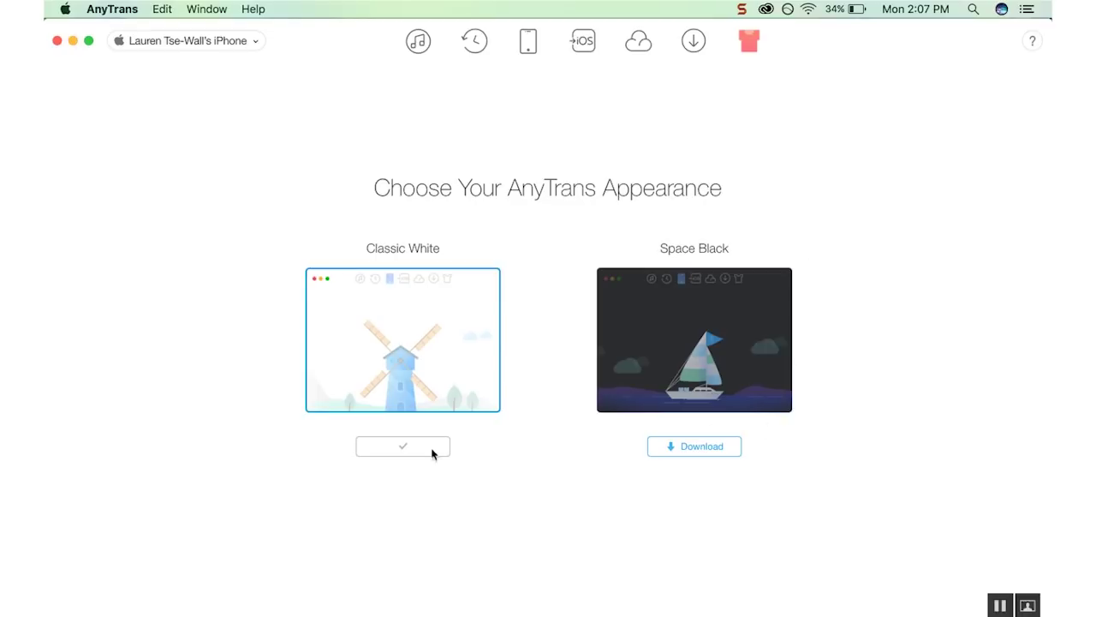
{"action": "left_click", "coordinate": [694, 41]}
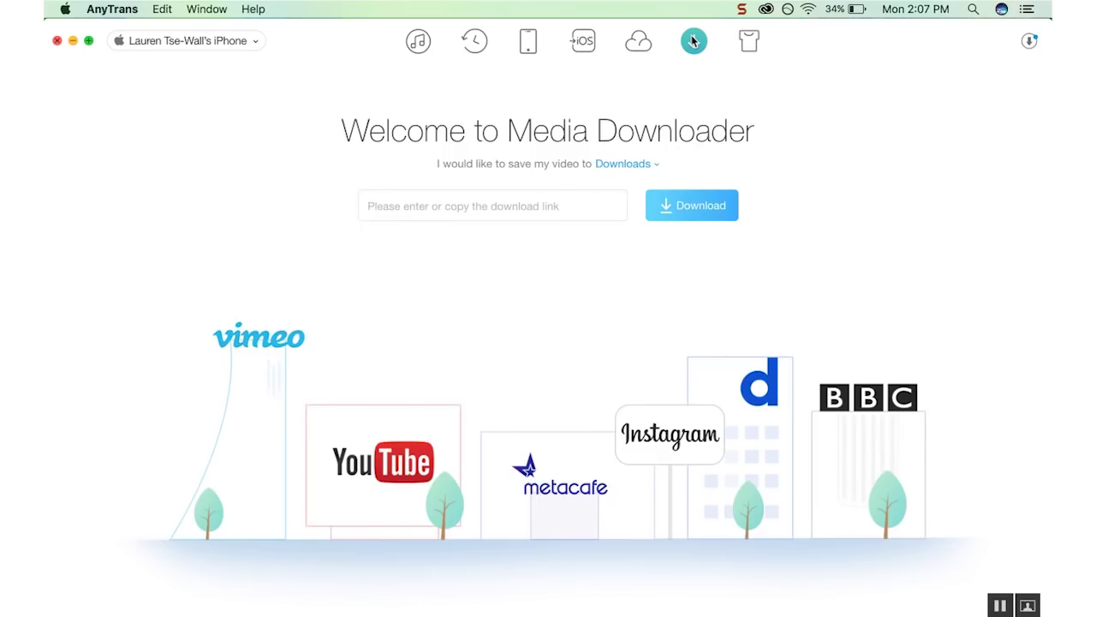
{"action": "left_click", "coordinate": [639, 43]}
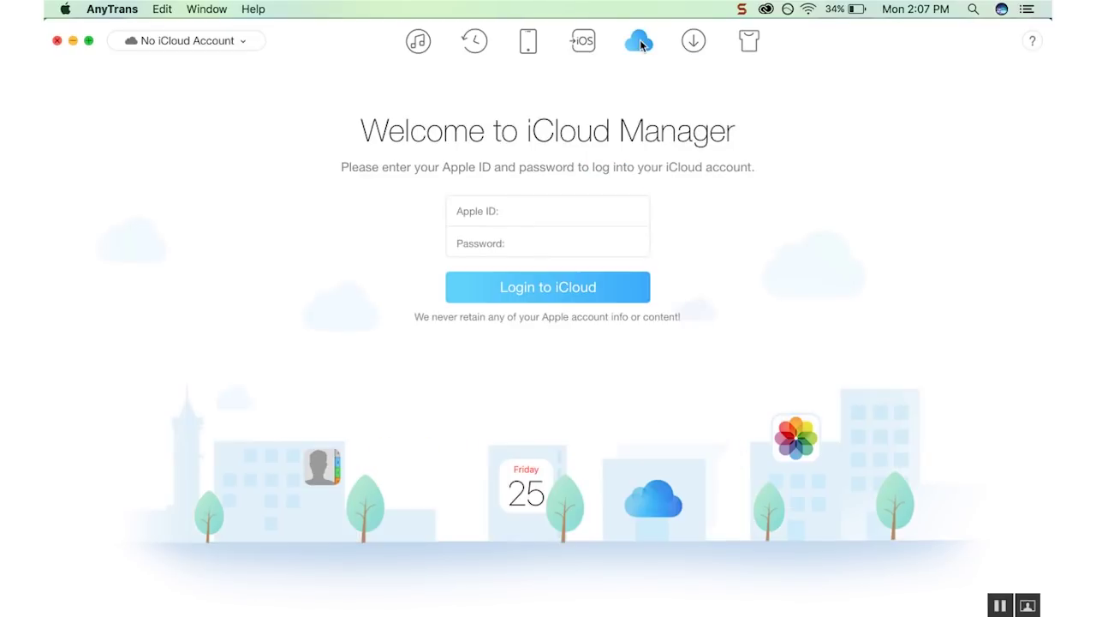
{"action": "left_click", "coordinate": [590, 42]}
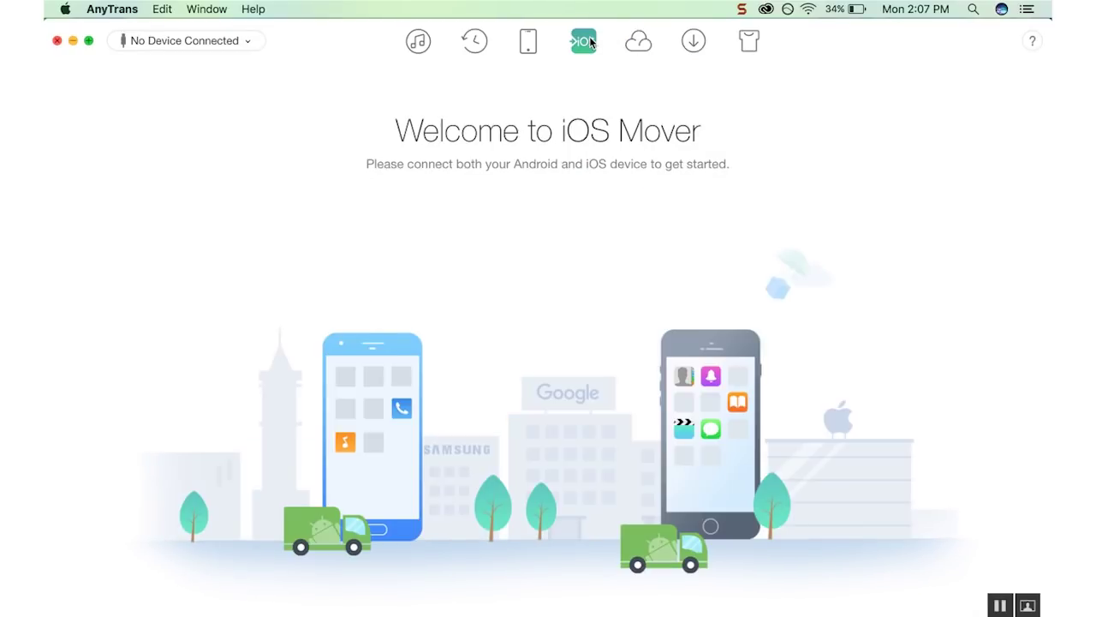
Step: Return to the device shortcuts, then open the iTunes library's playlists view
{"action": "left_click", "coordinate": [530, 41]}
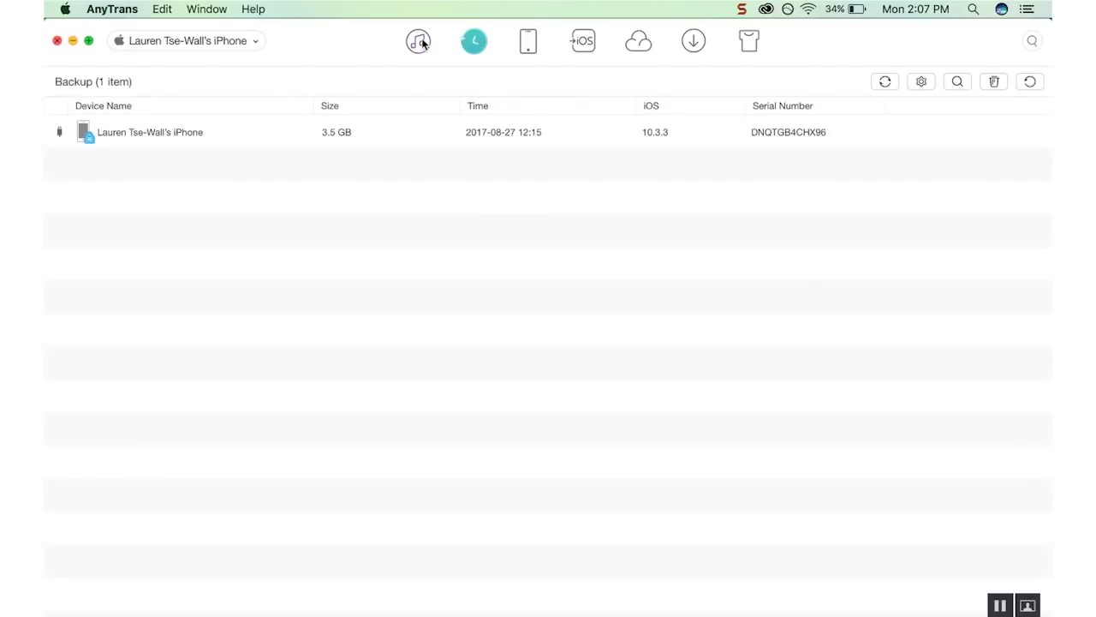
{"action": "left_click", "coordinate": [419, 42]}
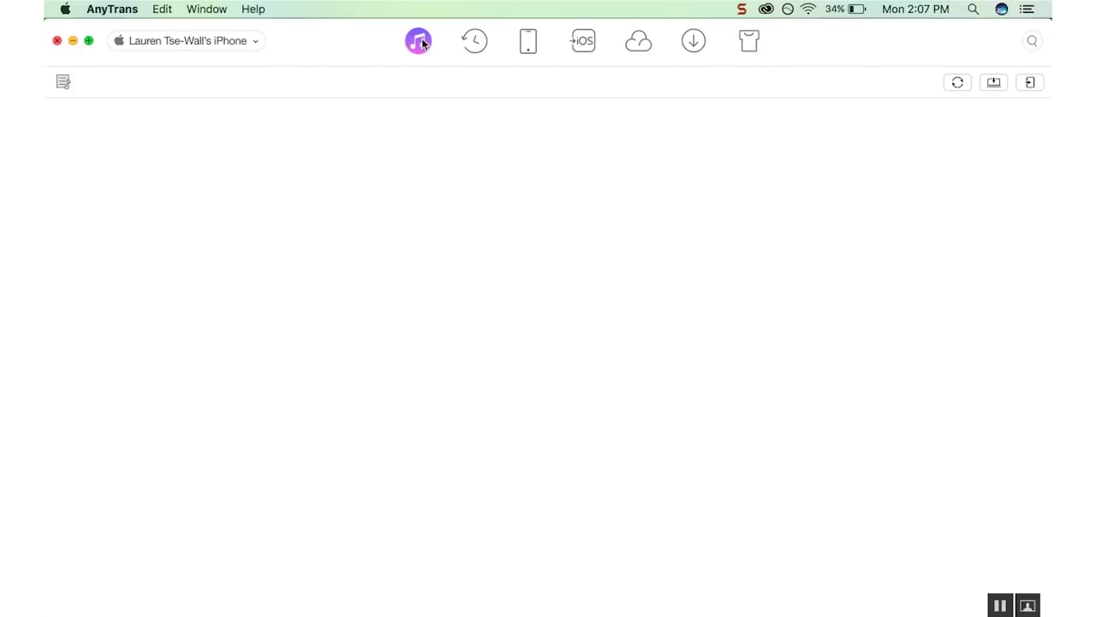
{"action": "left_click", "coordinate": [62, 82]}
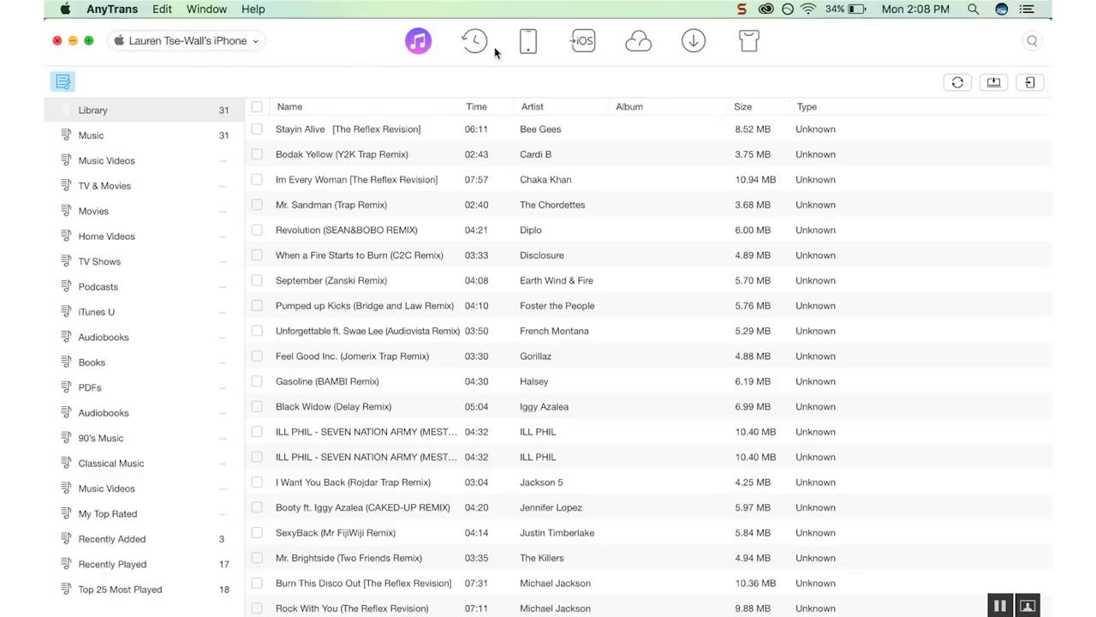
Step: Scroll down through the iTunes library's list of 31 songs
{"action": "scroll", "coordinate": [362, 213], "scroll_direction": "down", "scroll_amount": 1}
{"action": "scroll", "coordinate": [363, 210], "scroll_direction": "down", "scroll_amount": 1}
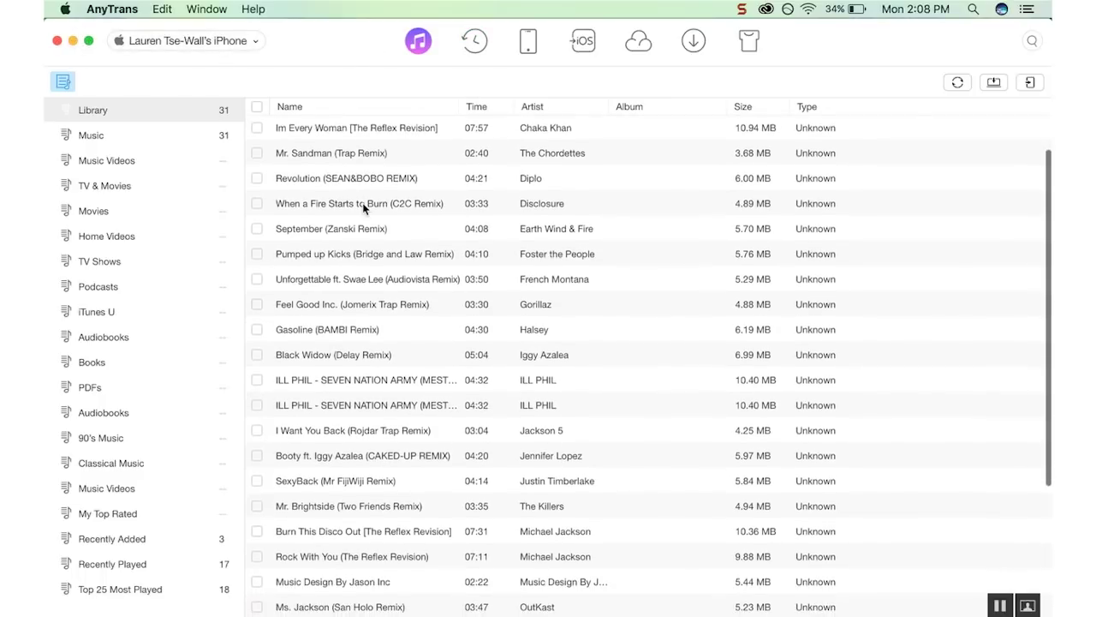
{"action": "scroll", "coordinate": [363, 209], "scroll_direction": "down", "scroll_amount": 1}
{"action": "scroll", "coordinate": [362, 209], "scroll_direction": "down", "scroll_amount": 1}
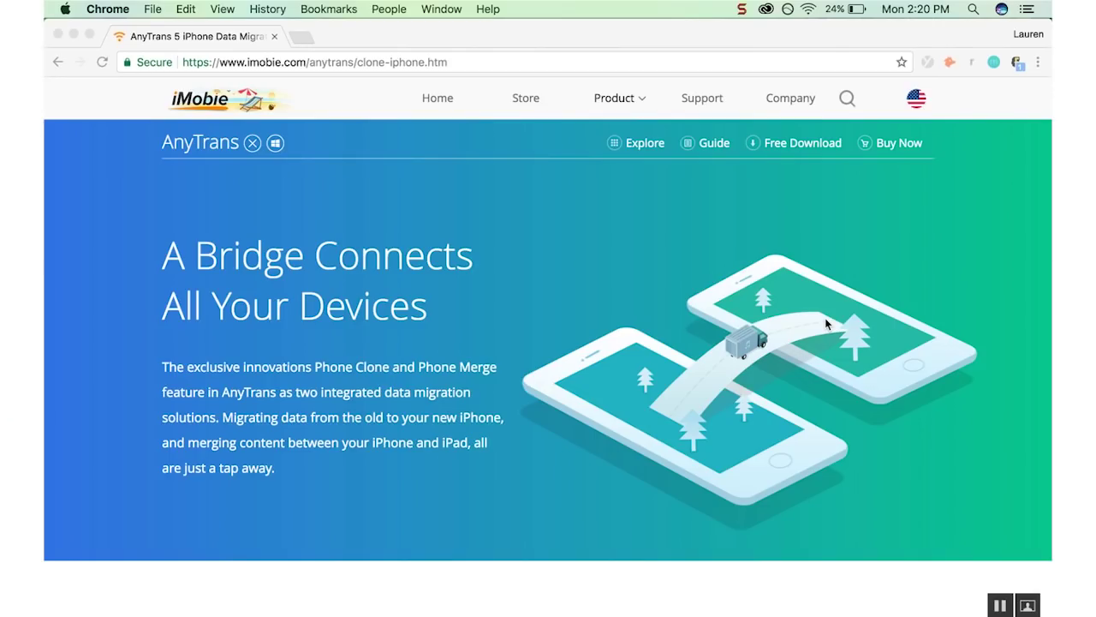
Step: Scroll the imobie clone-iPhone page down to the '1:1 Clone Content' section
{"action": "scroll", "coordinate": [825, 323], "scroll_direction": "down", "scroll_amount": 1}
{"action": "scroll", "coordinate": [825, 318], "scroll_direction": "down", "scroll_amount": 1}
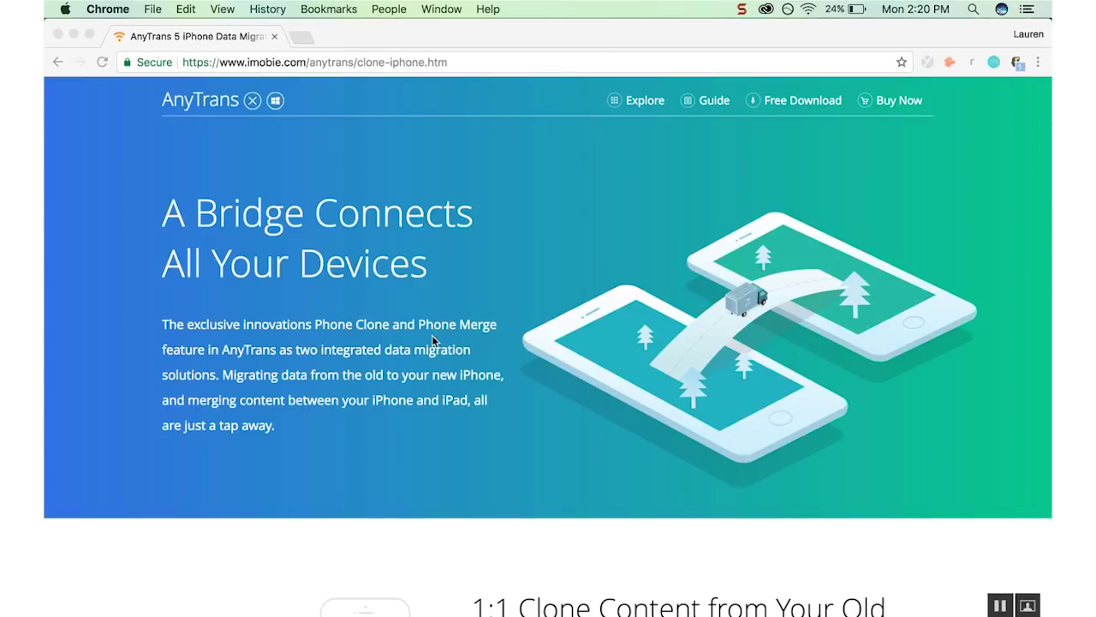
{"action": "scroll", "coordinate": [444, 338], "scroll_direction": "down", "scroll_amount": 3}
{"action": "scroll", "coordinate": [443, 340], "scroll_direction": "down", "scroll_amount": 3}
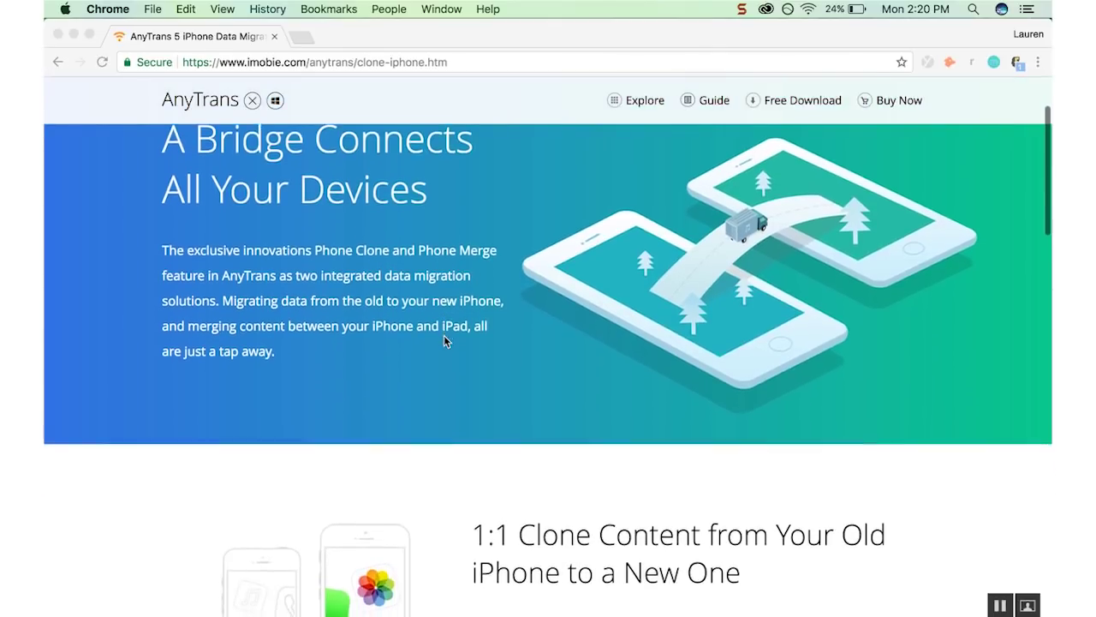
{"action": "scroll", "coordinate": [443, 340], "scroll_direction": "down", "scroll_amount": 2}
{"action": "scroll", "coordinate": [444, 341], "scroll_direction": "down", "scroll_amount": 2}
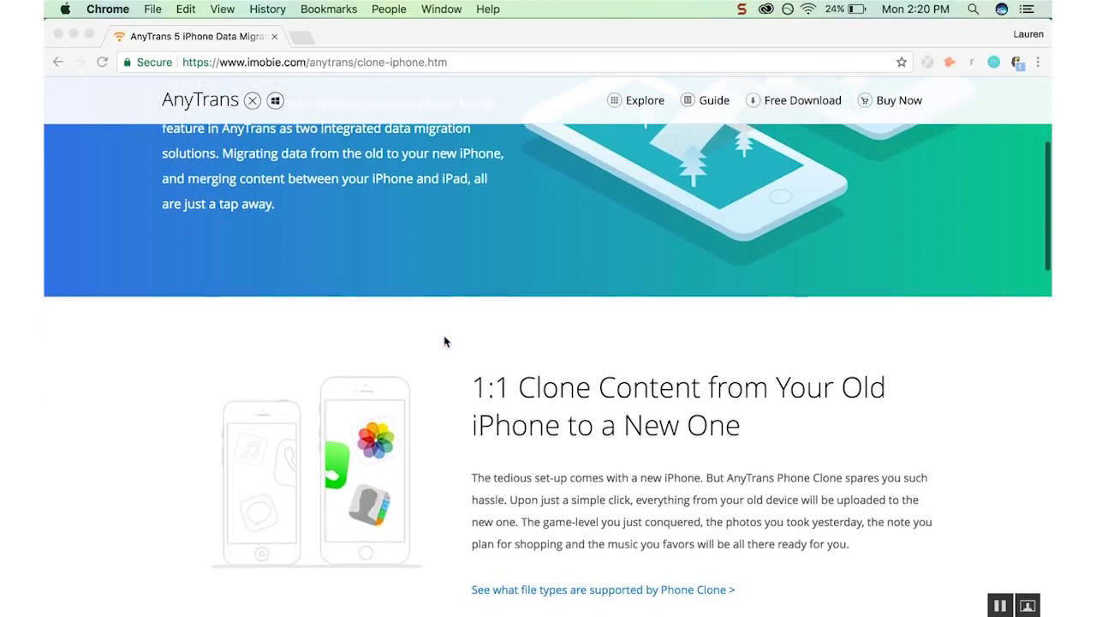
{"action": "scroll", "coordinate": [443, 340], "scroll_direction": "down", "scroll_amount": 2}
{"action": "scroll", "coordinate": [444, 341], "scroll_direction": "down", "scroll_amount": 1}
{"action": "scroll", "coordinate": [444, 341], "scroll_direction": "down", "scroll_amount": 2}
{"action": "scroll", "coordinate": [444, 341], "scroll_direction": "down", "scroll_amount": 2}
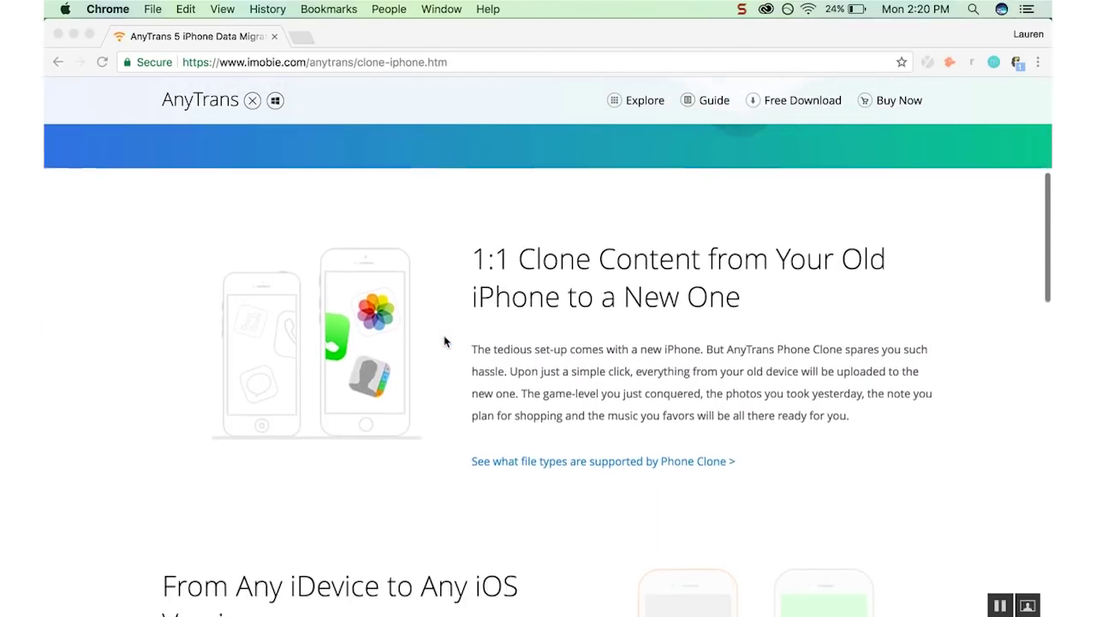
{"action": "scroll", "coordinate": [444, 340], "scroll_direction": "down", "scroll_amount": 1}
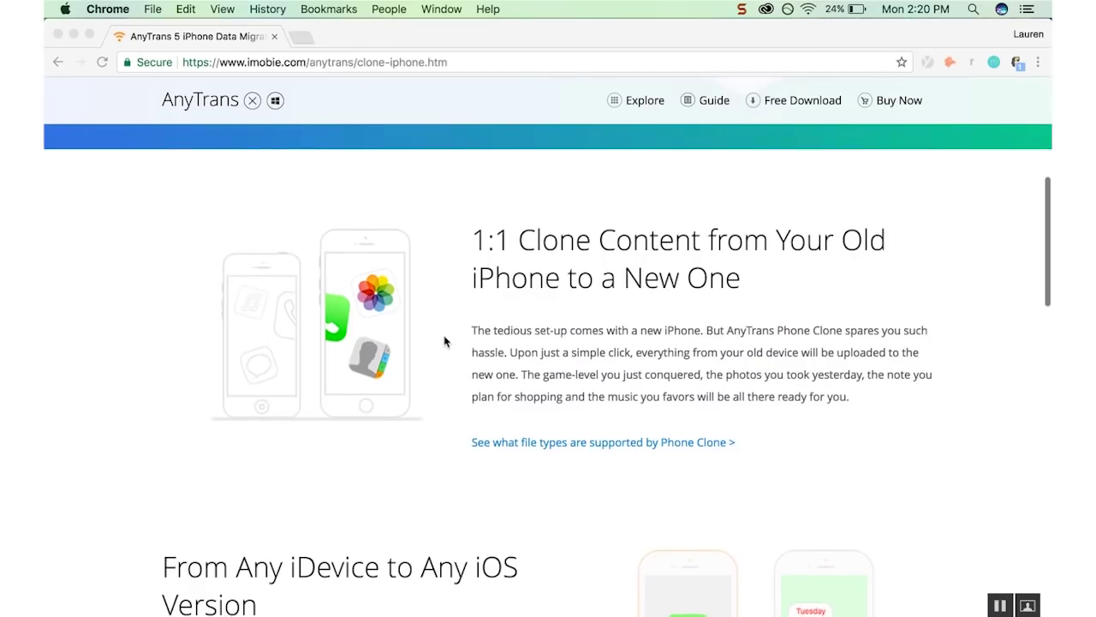
{"action": "scroll", "coordinate": [443, 341], "scroll_direction": "down", "scroll_amount": 1}
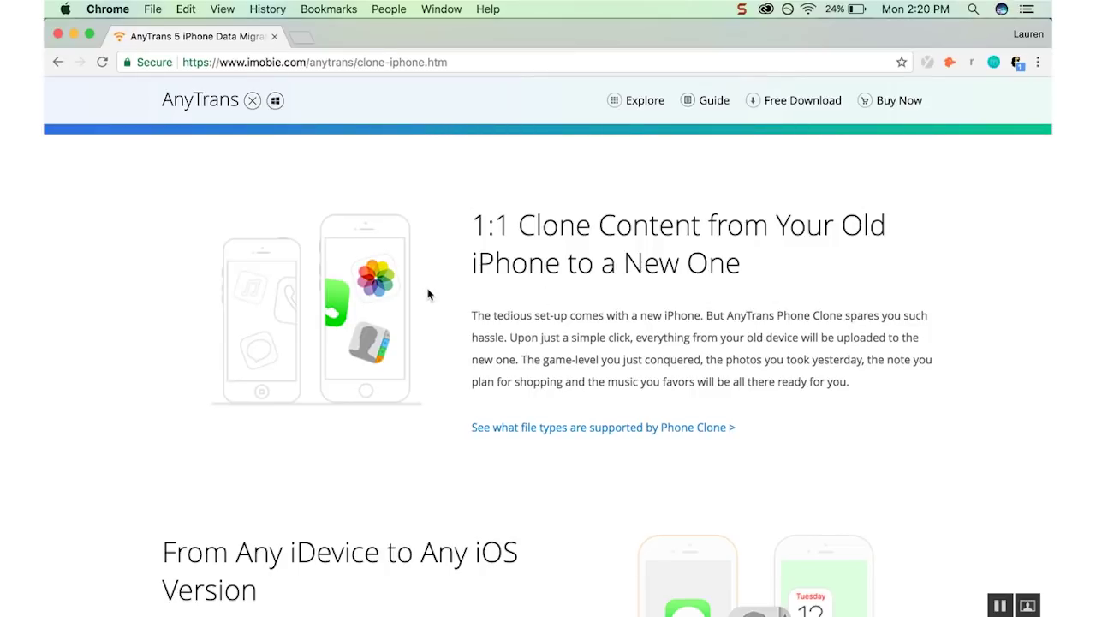
Step: Scroll past Phone Merge to the 'Migrate Your App Data from One iPhone to the Other' section
{"action": "scroll", "coordinate": [428, 293], "scroll_direction": "down", "scroll_amount": 3}
{"action": "scroll", "coordinate": [428, 294], "scroll_direction": "down", "scroll_amount": 2}
{"action": "scroll", "coordinate": [428, 294], "scroll_direction": "down", "scroll_amount": 1}
{"action": "scroll", "coordinate": [428, 291], "scroll_direction": "down", "scroll_amount": 2}
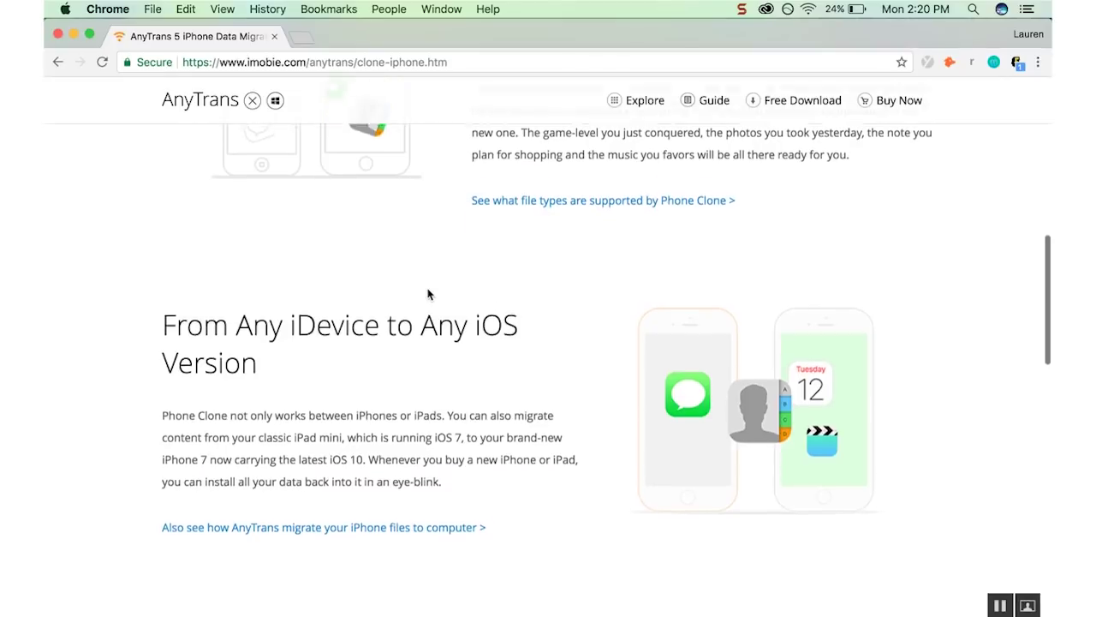
{"action": "scroll", "coordinate": [428, 291], "scroll_direction": "down", "scroll_amount": 1}
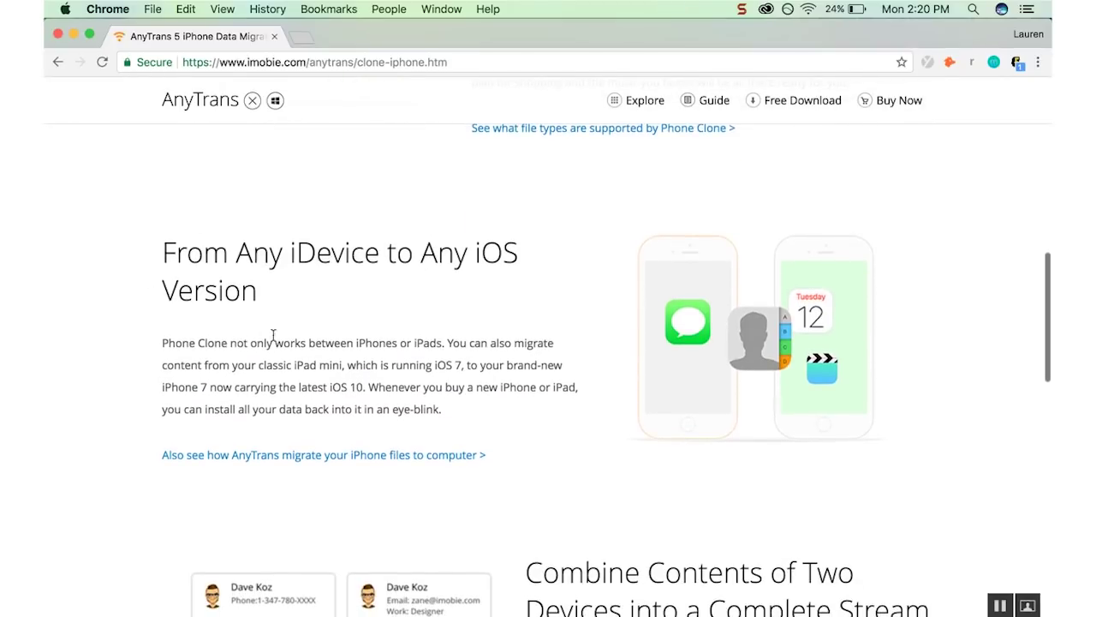
{"action": "scroll", "coordinate": [162, 319], "scroll_direction": "down", "scroll_amount": 2}
{"action": "scroll", "coordinate": [160, 320], "scroll_direction": "down", "scroll_amount": 2}
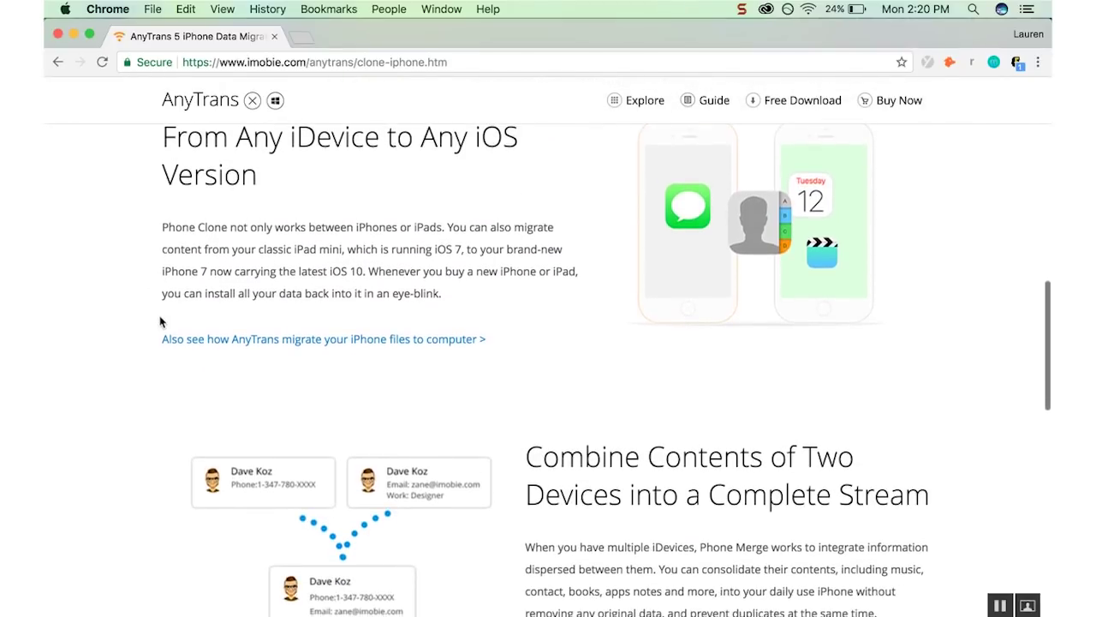
{"action": "scroll", "coordinate": [160, 321], "scroll_direction": "down", "scroll_amount": 2}
{"action": "scroll", "coordinate": [159, 318], "scroll_direction": "down", "scroll_amount": 2}
{"action": "scroll", "coordinate": [159, 319], "scroll_direction": "down", "scroll_amount": 2}
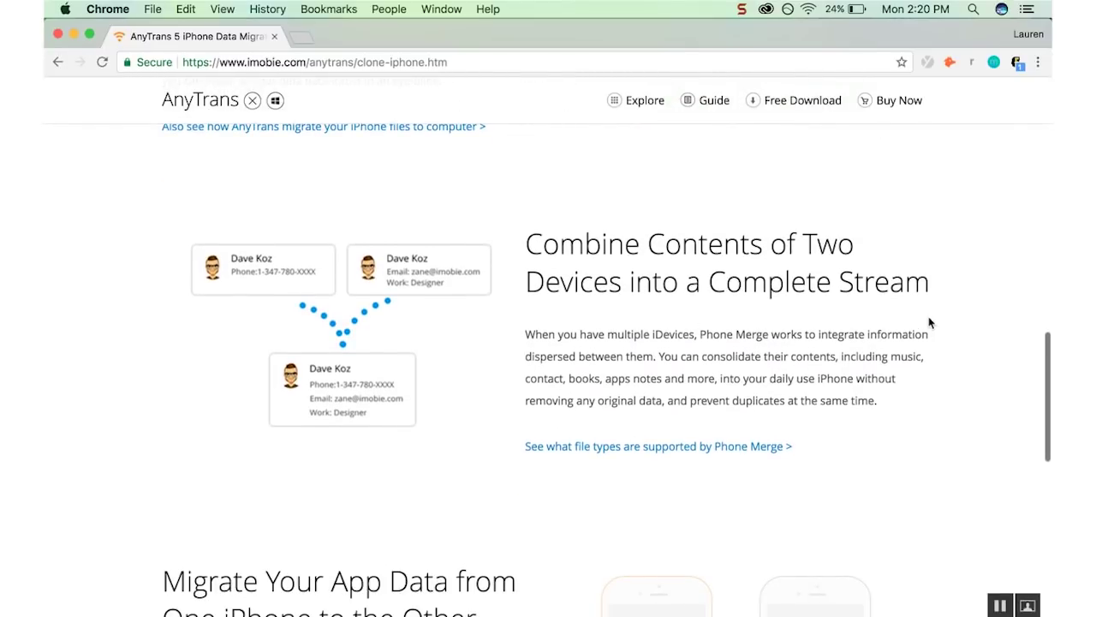
{"action": "scroll", "coordinate": [409, 339], "scroll_direction": "down", "scroll_amount": 3}
{"action": "scroll", "coordinate": [408, 340], "scroll_direction": "down", "scroll_amount": 1}
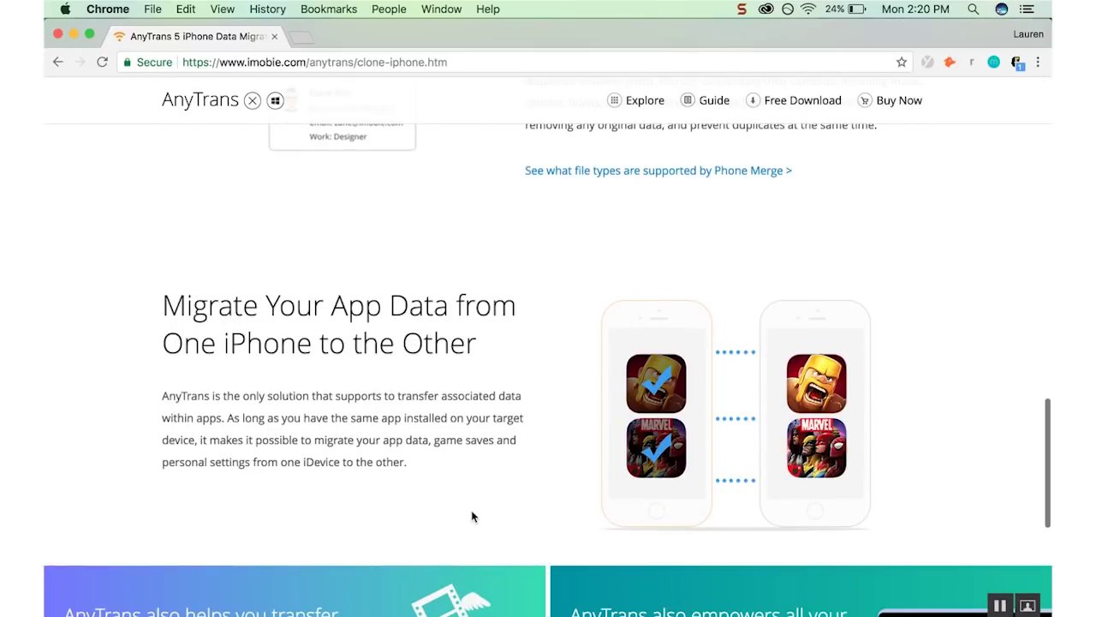
{"action": "scroll", "coordinate": [334, 475], "scroll_direction": "down", "scroll_amount": 2}
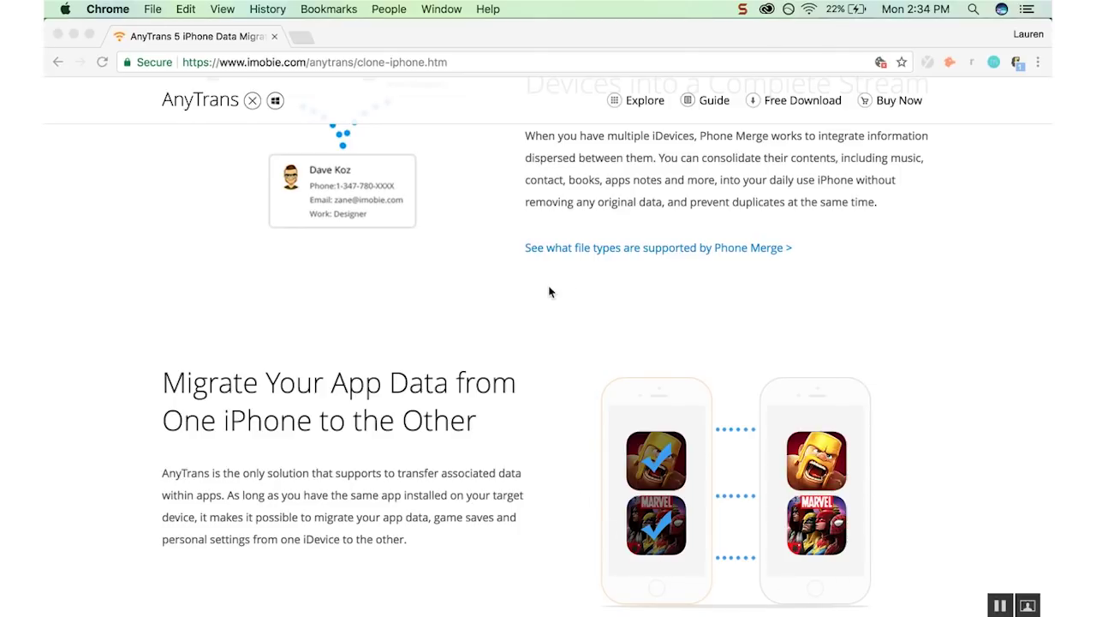
{"action": "scroll", "coordinate": [548, 291], "scroll_direction": "up", "scroll_amount": 3}
{"action": "scroll", "coordinate": [551, 307], "scroll_direction": "up", "scroll_amount": 2}
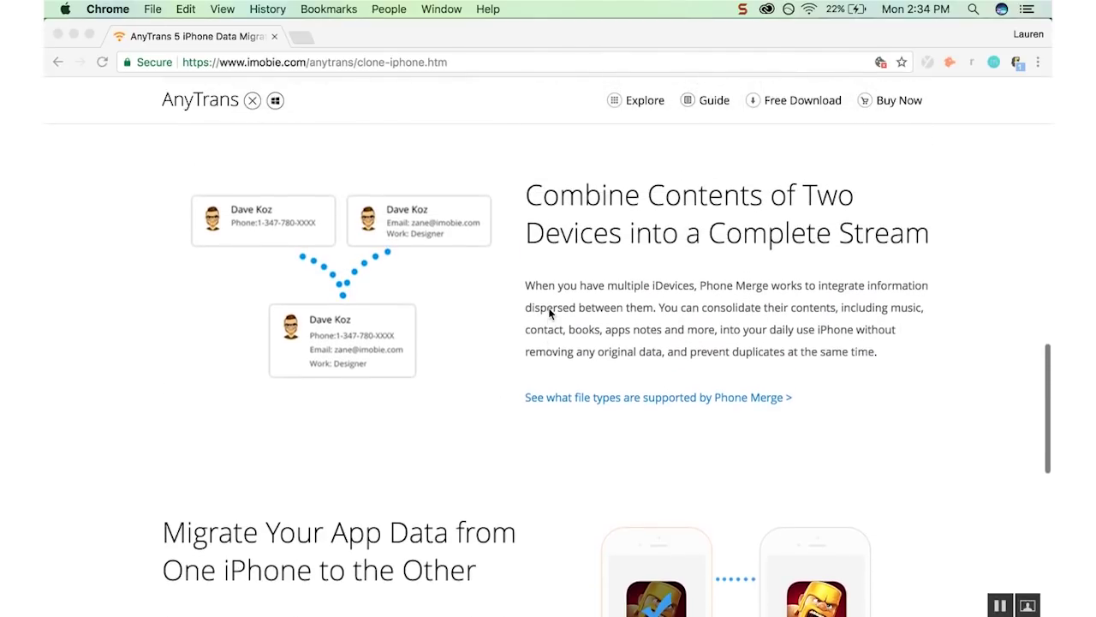
{"action": "scroll", "coordinate": [551, 334], "scroll_direction": "up", "scroll_amount": 1}
{"action": "scroll", "coordinate": [550, 337], "scroll_direction": "up", "scroll_amount": 1}
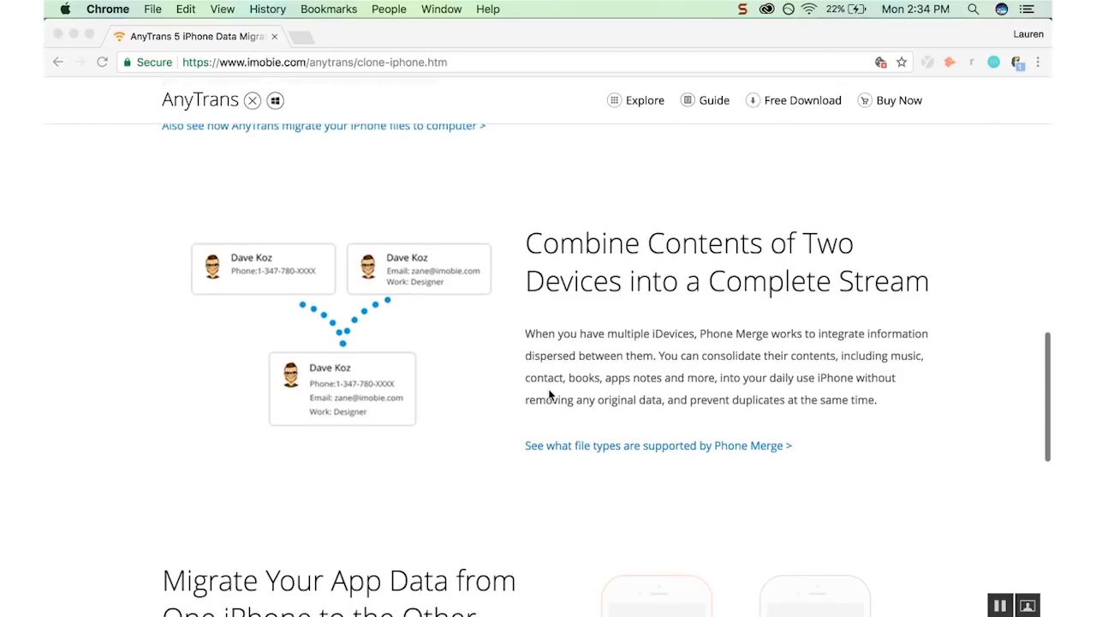
{"action": "scroll", "coordinate": [551, 360], "scroll_direction": "up", "scroll_amount": 1}
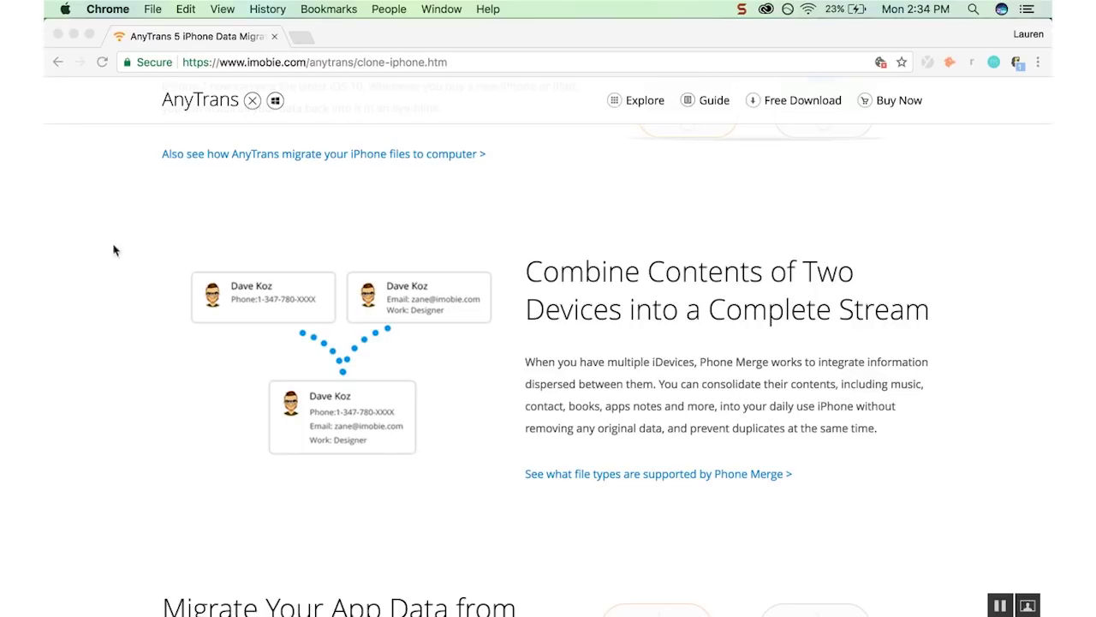
{"action": "scroll", "coordinate": [258, 219], "scroll_direction": "up", "scroll_amount": 1}
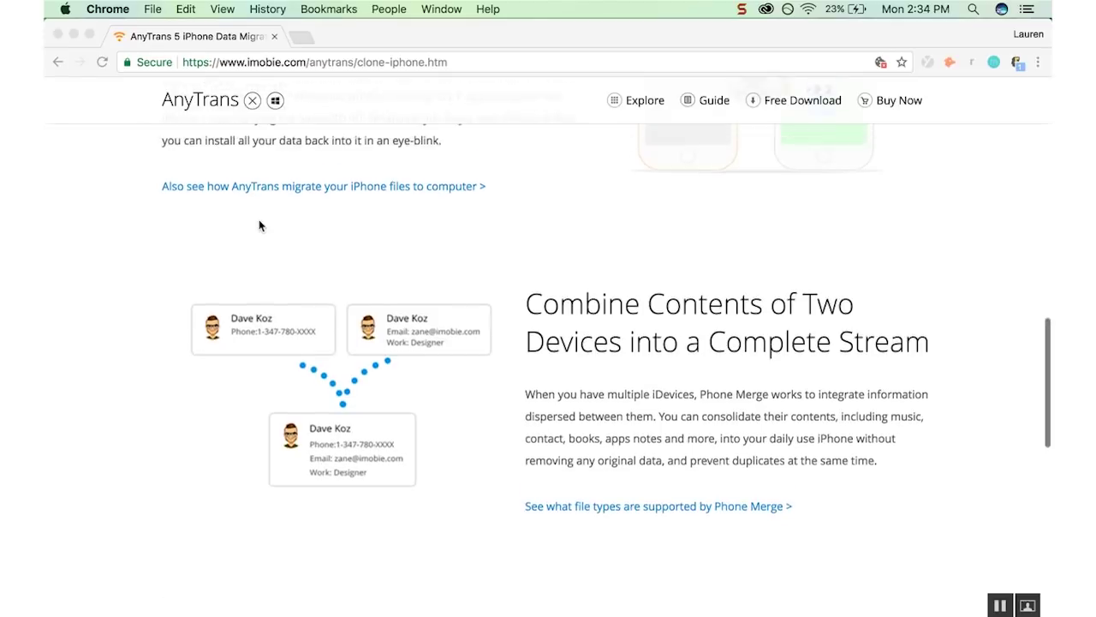
{"action": "scroll", "coordinate": [258, 219], "scroll_direction": "up", "scroll_amount": 1}
{"action": "scroll", "coordinate": [258, 219], "scroll_direction": "up", "scroll_amount": 2}
{"action": "scroll", "coordinate": [261, 225], "scroll_direction": "up", "scroll_amount": 2}
{"action": "scroll", "coordinate": [259, 226], "scroll_direction": "up", "scroll_amount": 1}
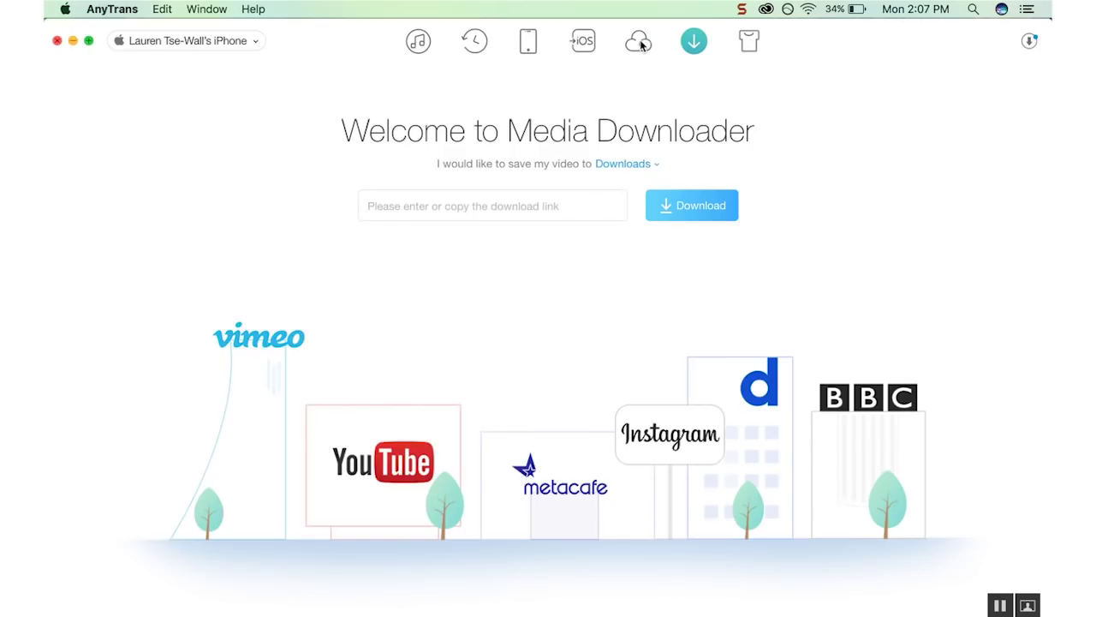
Step: Cycle through the iCloud Manager, iOS Mover and device shortcut sections
{"action": "left_click", "coordinate": [640, 43]}
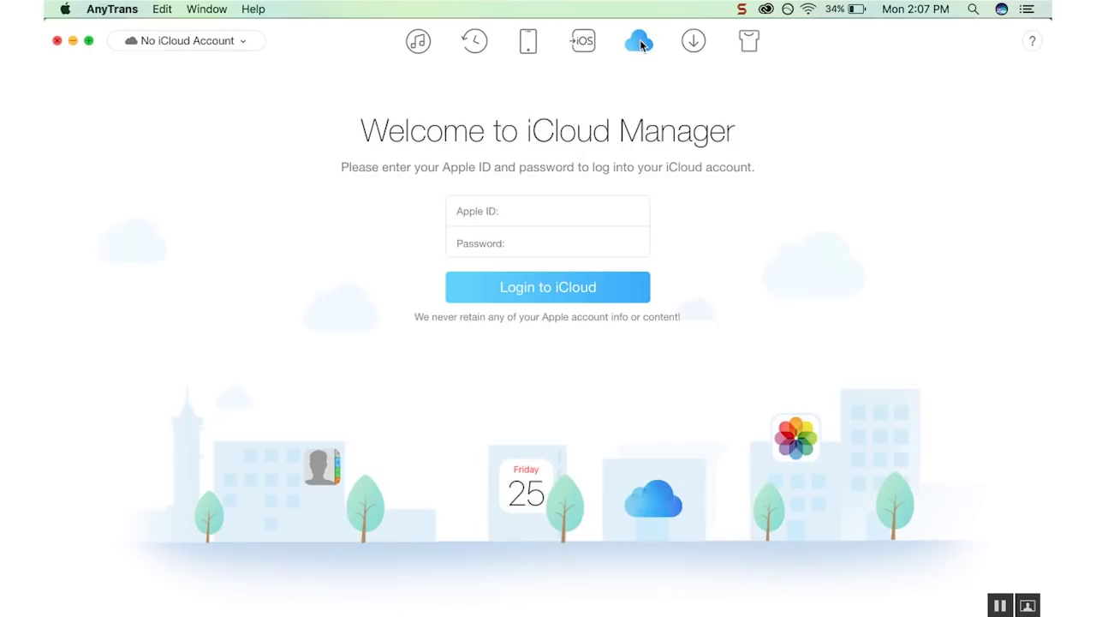
{"action": "left_click", "coordinate": [590, 41]}
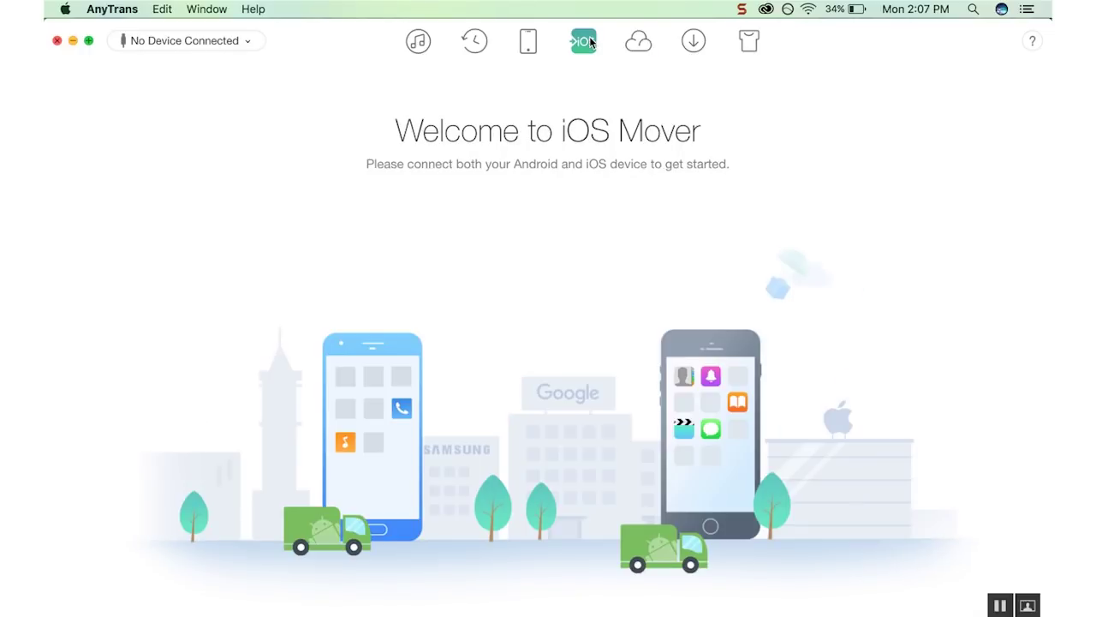
{"action": "left_click", "coordinate": [529, 41]}
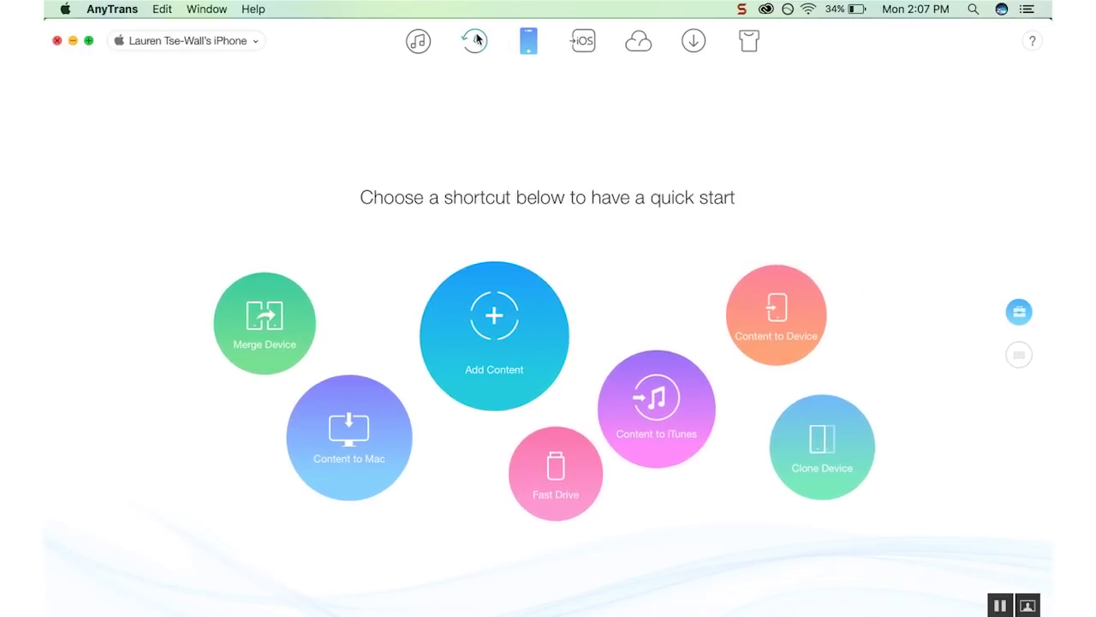
Step: Send the iPhone's music and playlists to iTunes with Content to iTunes
{"action": "left_click", "coordinate": [418, 41]}
{"action": "scroll", "coordinate": [363, 205], "scroll_direction": "down", "scroll_amount": 1}
{"action": "scroll", "coordinate": [362, 205], "scroll_direction": "down", "scroll_amount": 1}
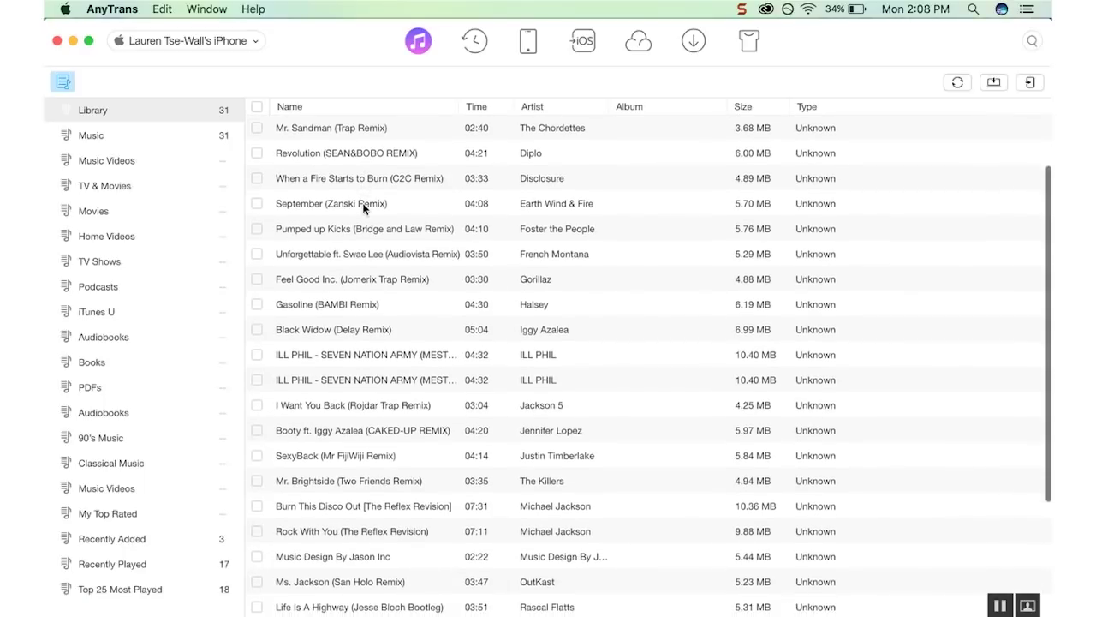
{"action": "scroll", "coordinate": [362, 206], "scroll_direction": "down", "scroll_amount": 1}
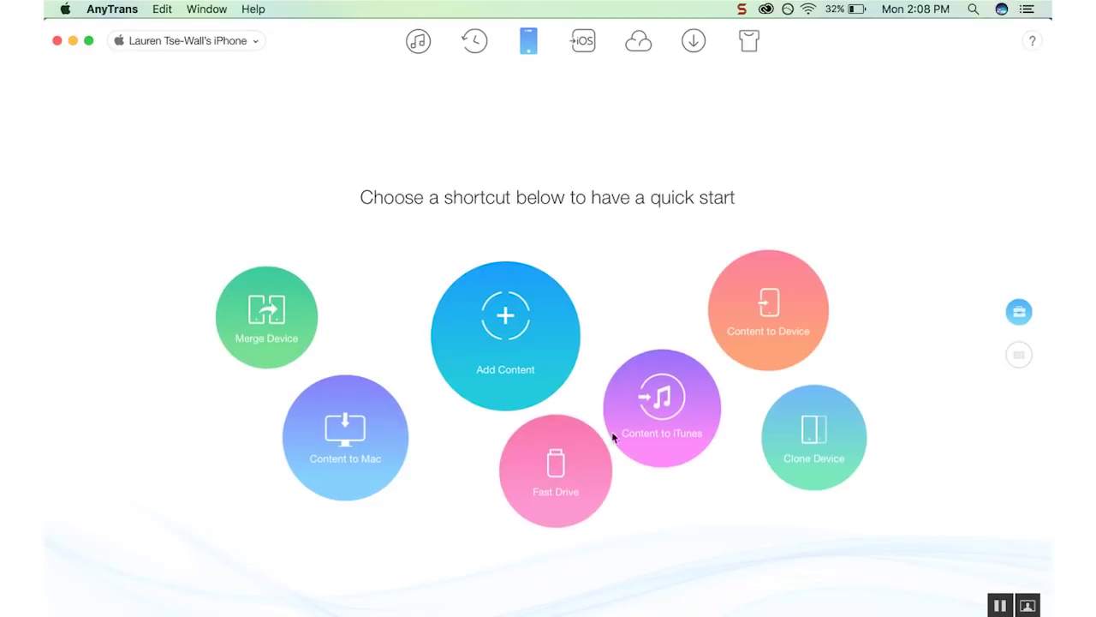
{"action": "left_click", "coordinate": [668, 398]}
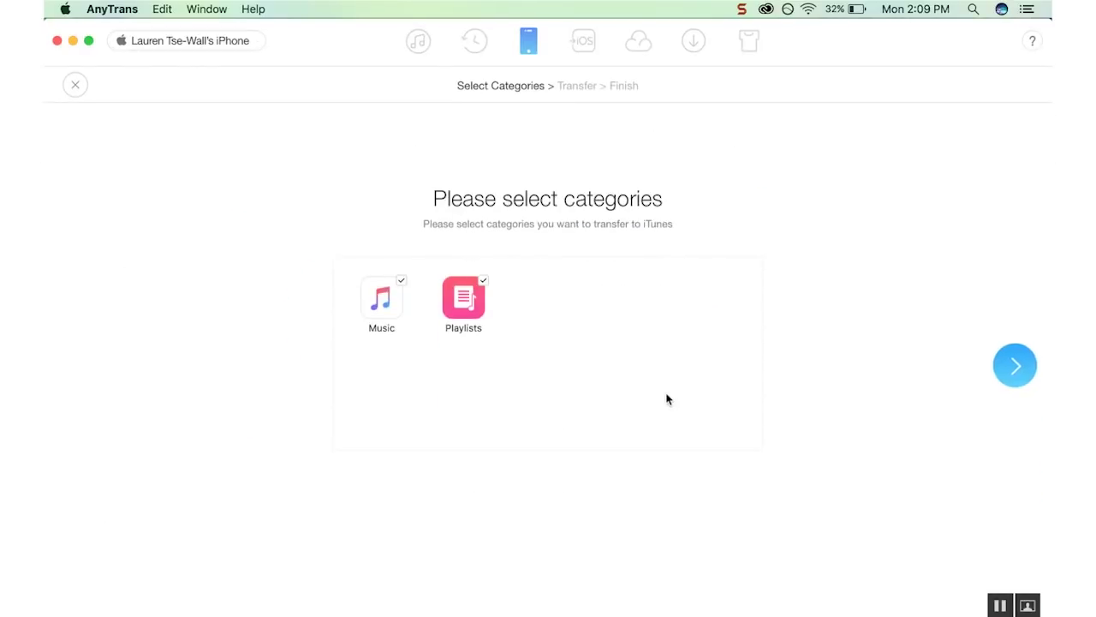
{"action": "left_click", "coordinate": [1009, 373]}
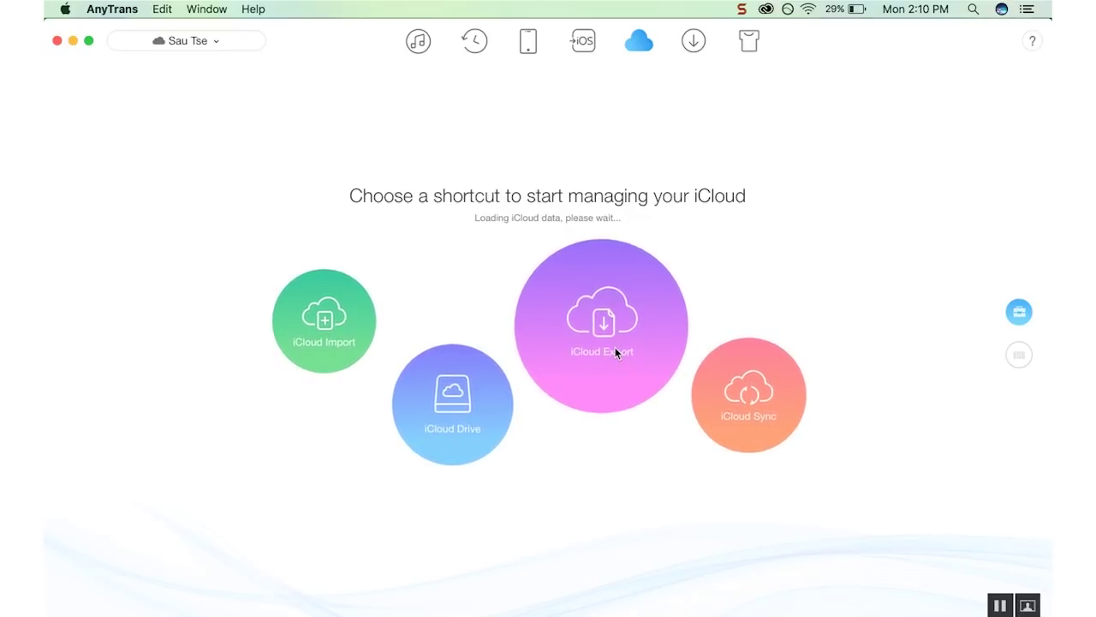
Step: Upload Head.jpg from the backup drive to iCloud Photos and close the finished transfer
{"action": "left_click", "coordinate": [345, 336]}
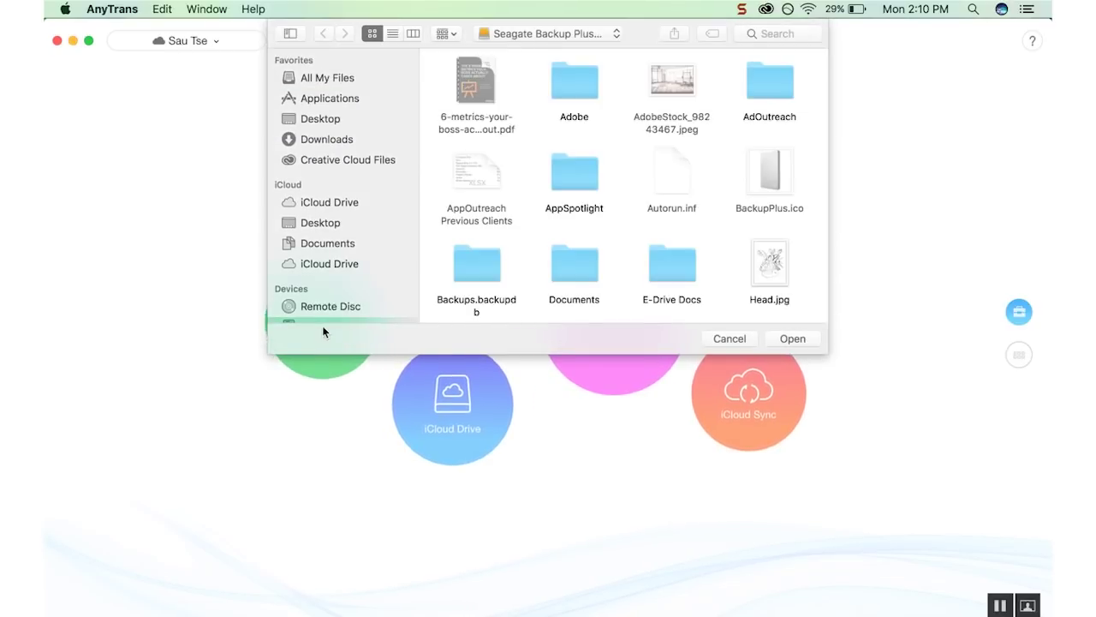
{"action": "scroll", "coordinate": [631, 238], "scroll_direction": "down", "scroll_amount": 3}
{"action": "scroll", "coordinate": [677, 214], "scroll_direction": "down", "scroll_amount": 2}
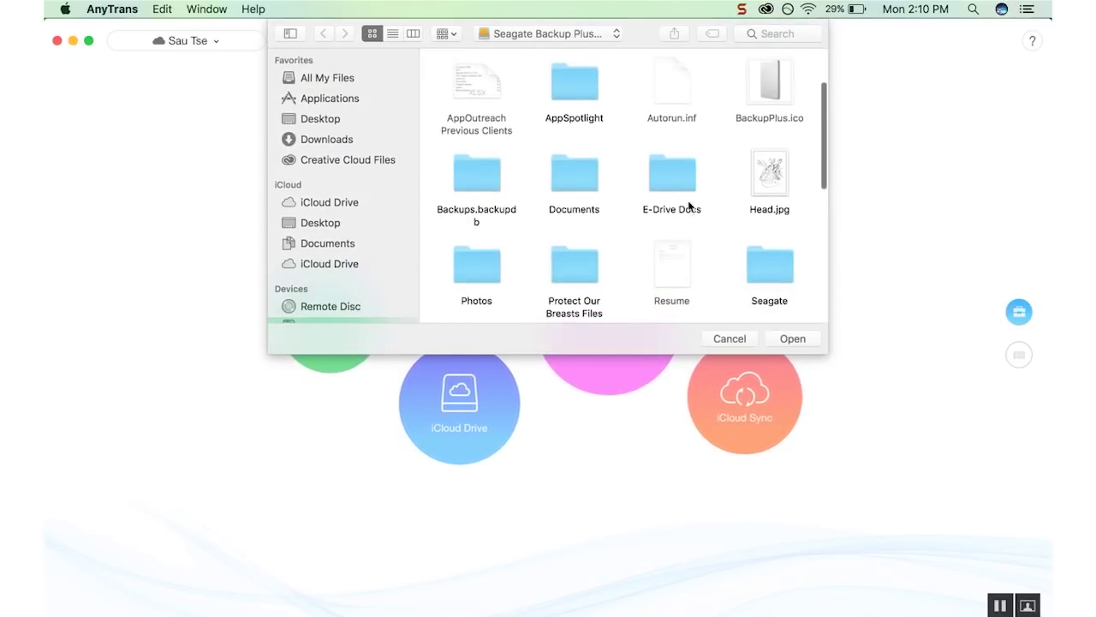
{"action": "left_click", "coordinate": [764, 170]}
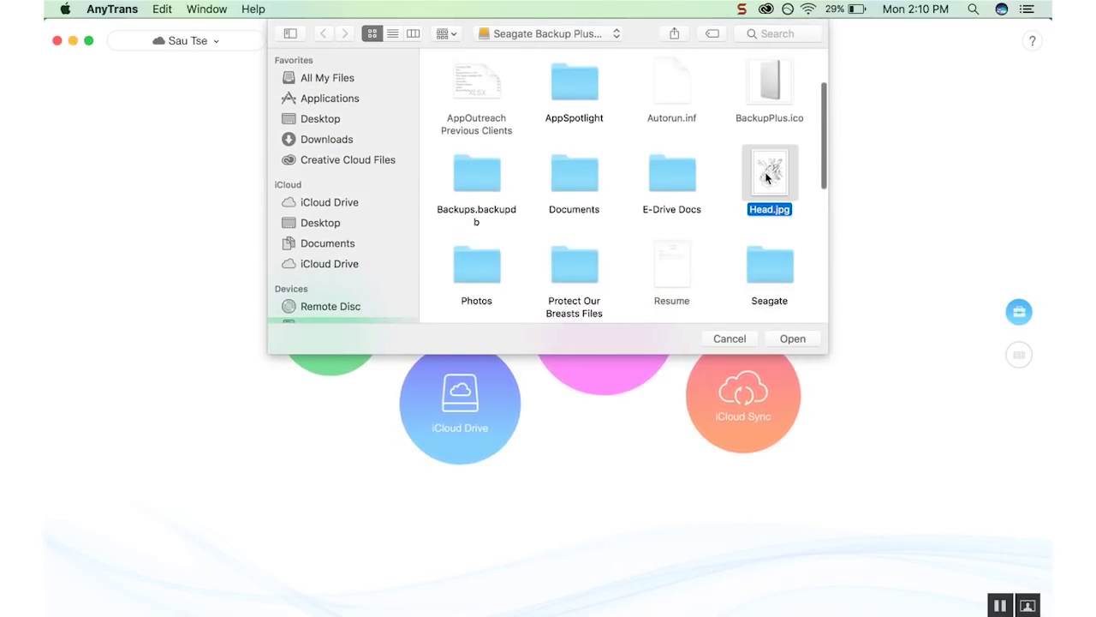
{"action": "left_click", "coordinate": [789, 339]}
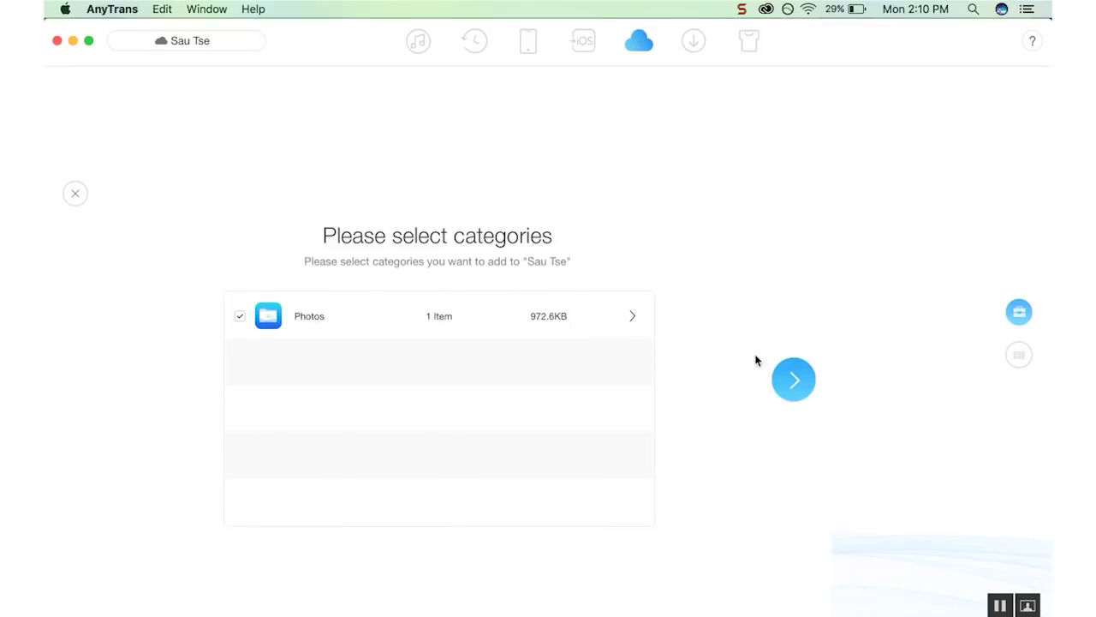
{"action": "left_click", "coordinate": [789, 383]}
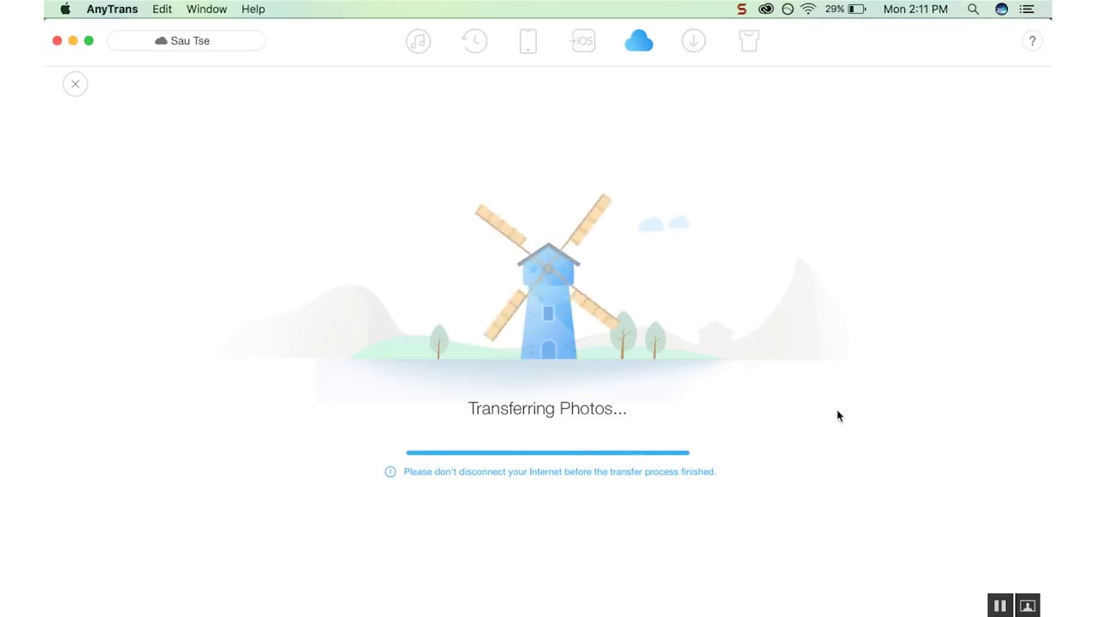
{"action": "left_click", "coordinate": [74, 84]}
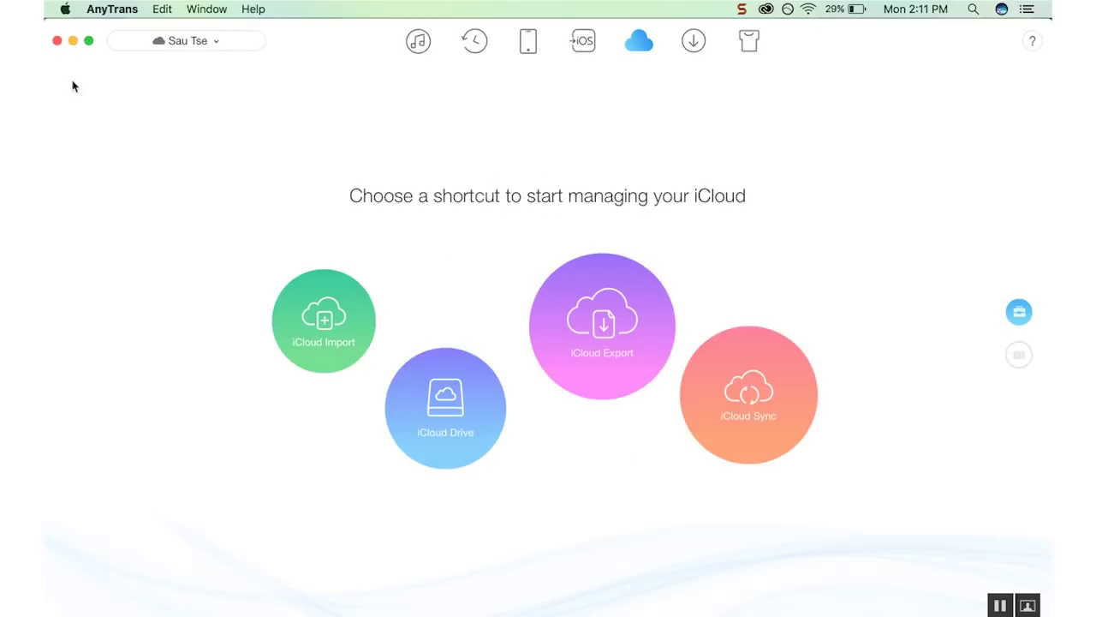
Step: Open iCloud Drive, then cycle through downloader, iCloud, iOS Mover and device to Backup Manager
{"action": "left_click", "coordinate": [431, 413]}
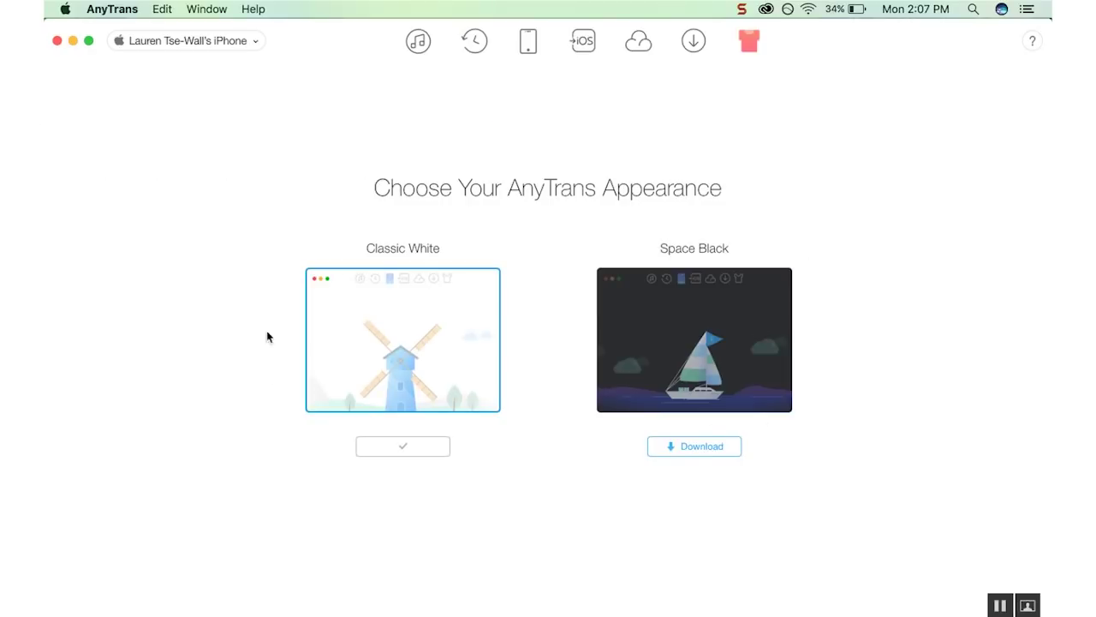
{"action": "left_click", "coordinate": [693, 41]}
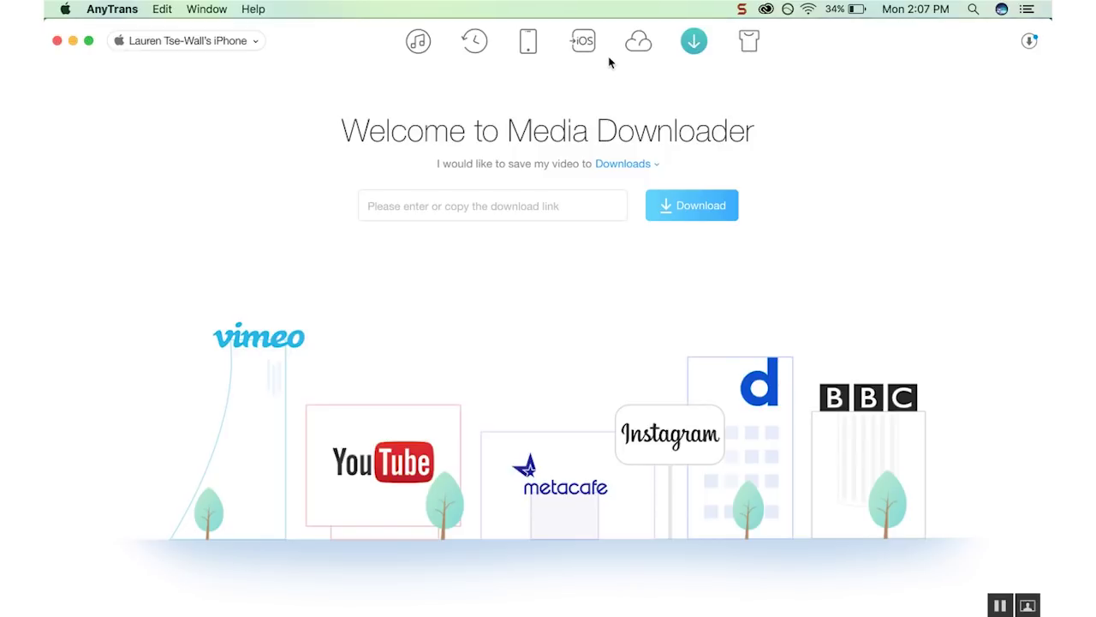
{"action": "left_click", "coordinate": [639, 42]}
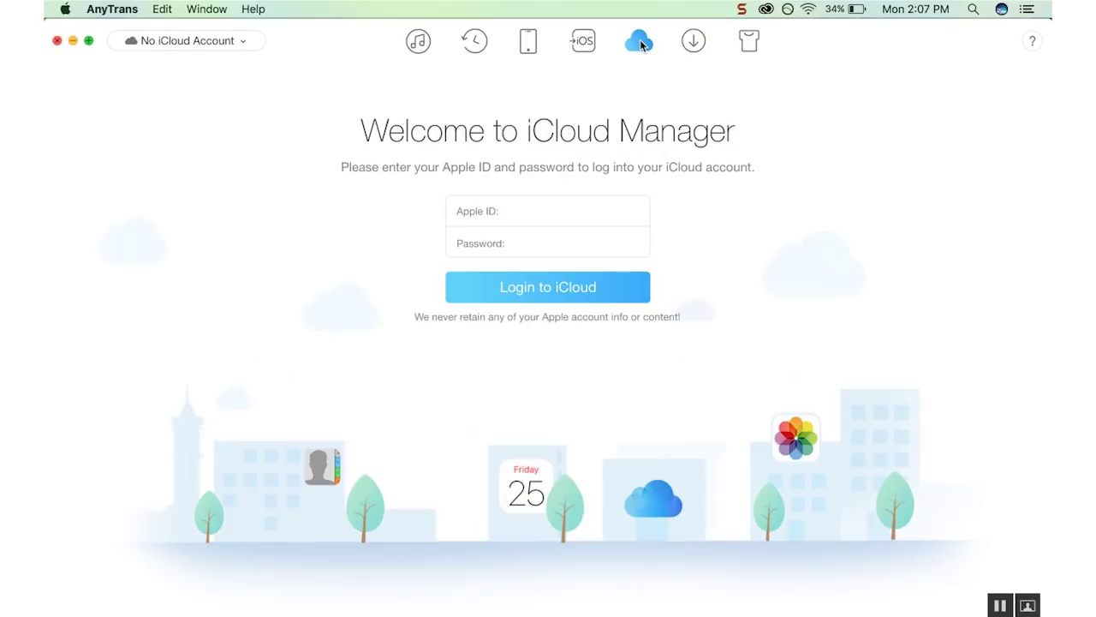
{"action": "left_click", "coordinate": [590, 42]}
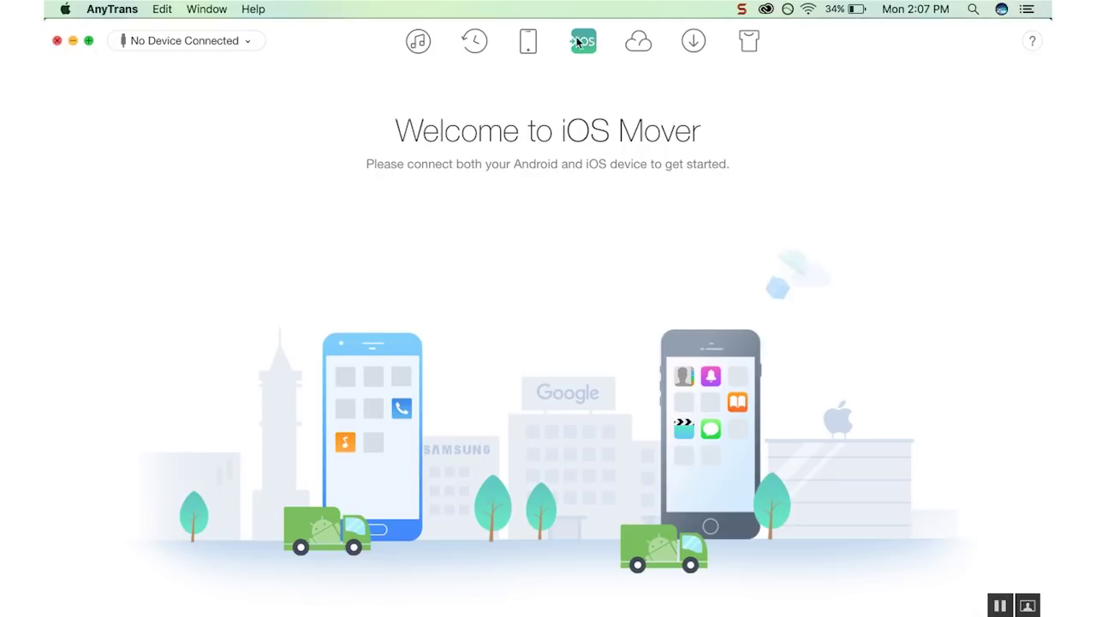
{"action": "left_click", "coordinate": [531, 41]}
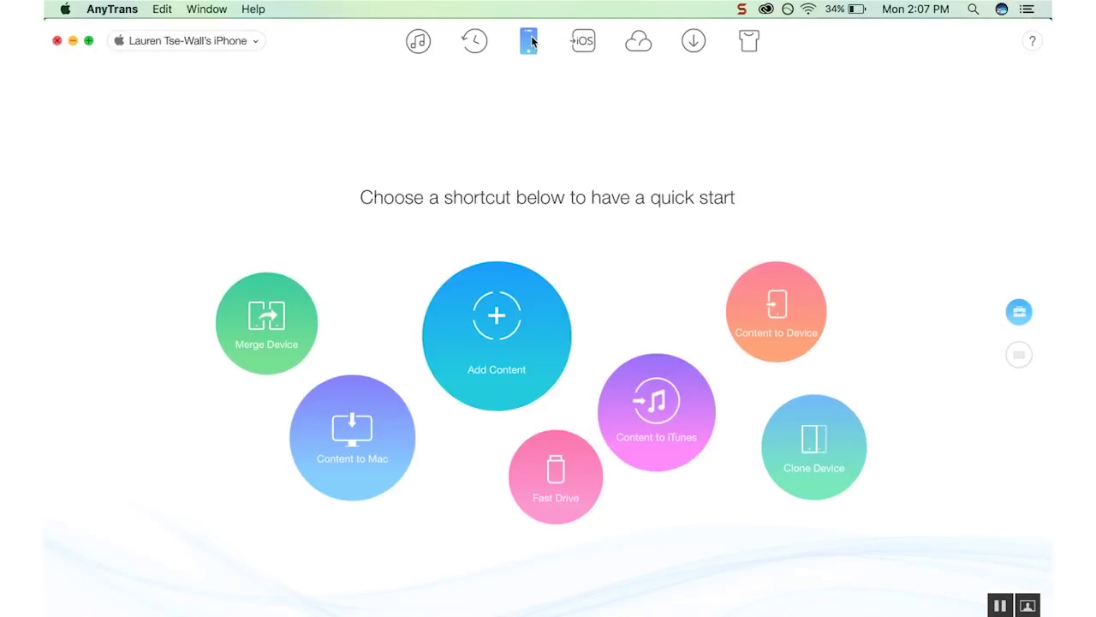
{"action": "left_click", "coordinate": [476, 40]}
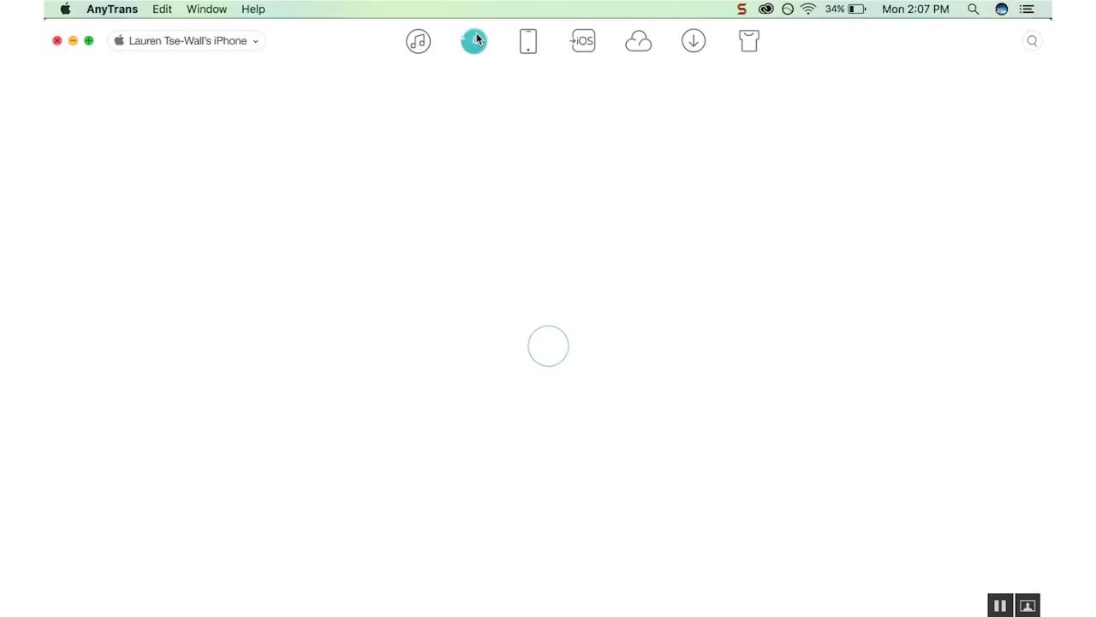